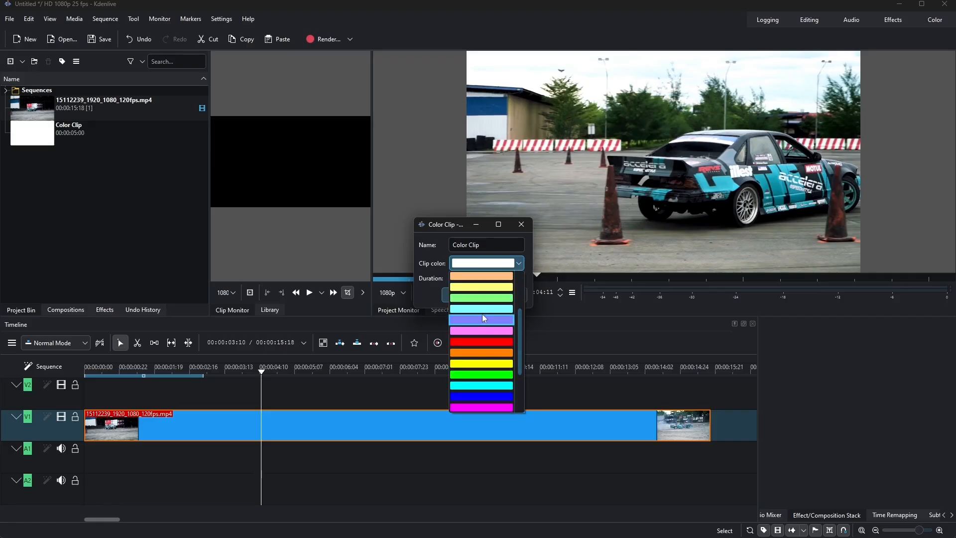
# Set the new color clip's color to red and create it with a 5-second duration
pyautogui.click(479, 342)
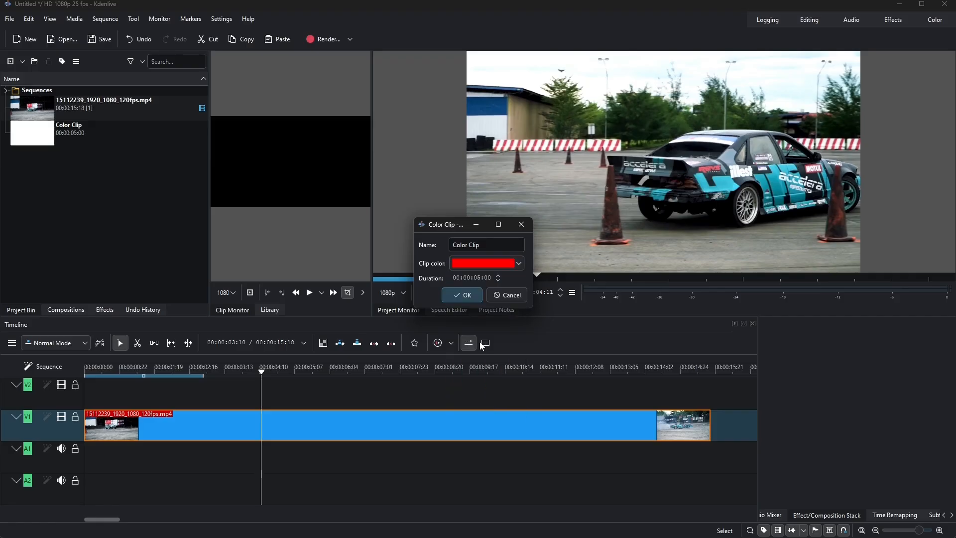
pyautogui.click(463, 295)
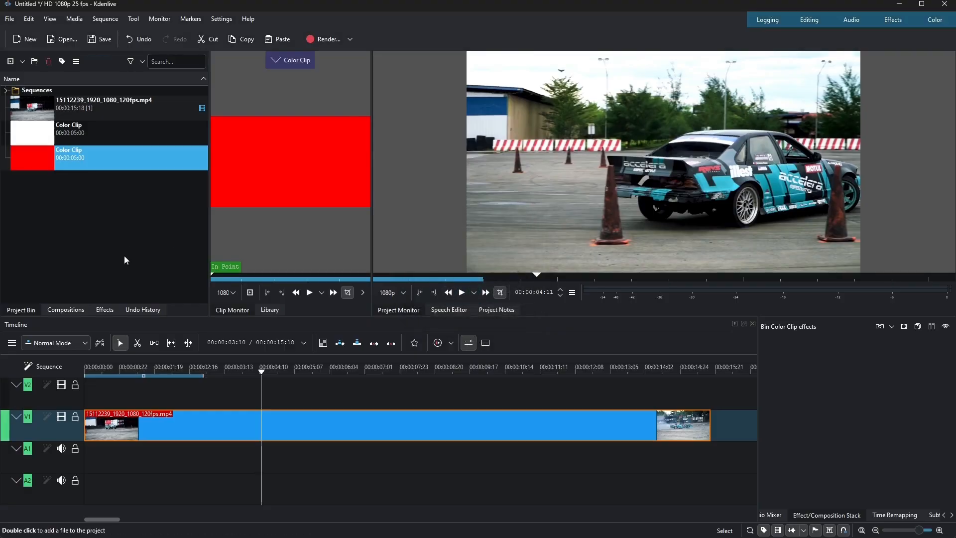
# Place the white color clip at the start of track V2 and extend it to about 14:08 long
pyautogui.click(102, 137)
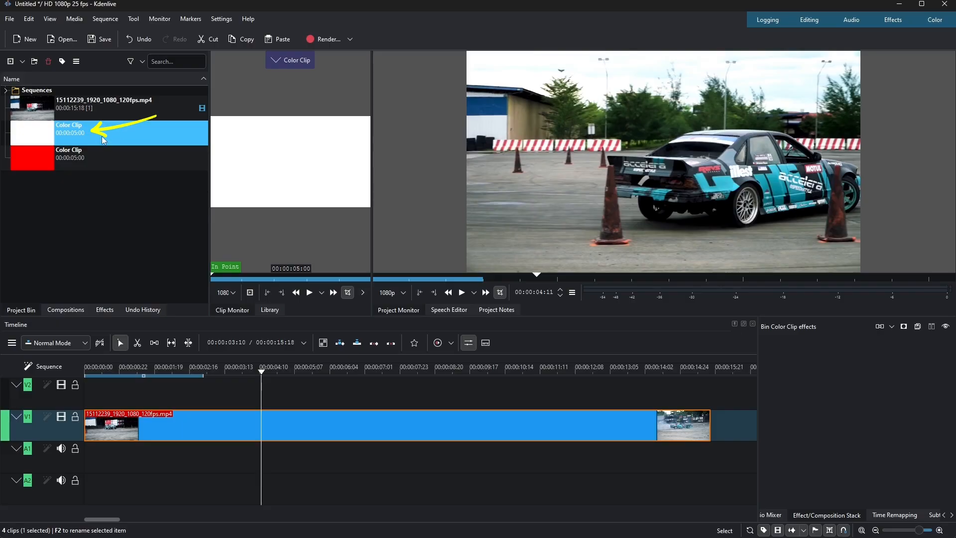
pyautogui.moveTo(94, 130); pyautogui.dragTo(100, 387)
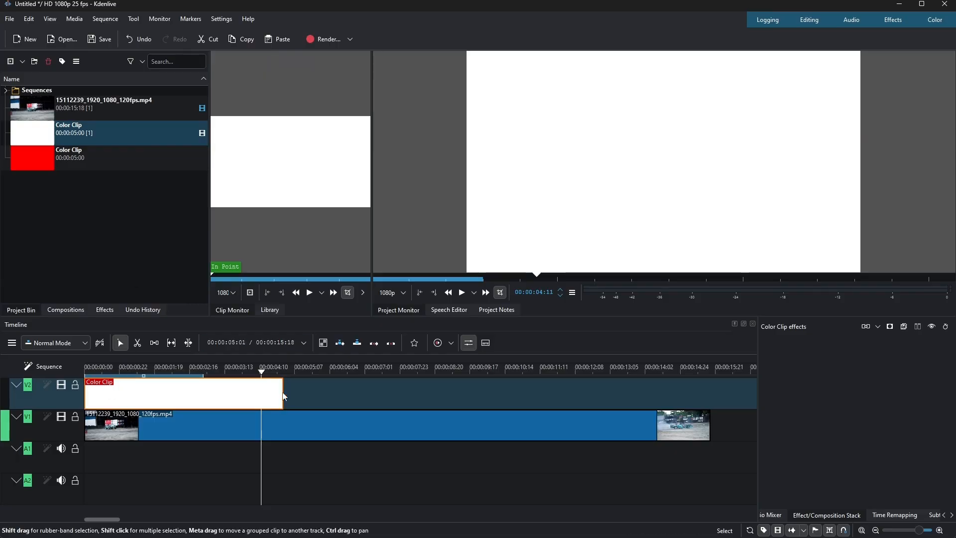
pyautogui.moveTo(282, 393); pyautogui.dragTo(653, 396)
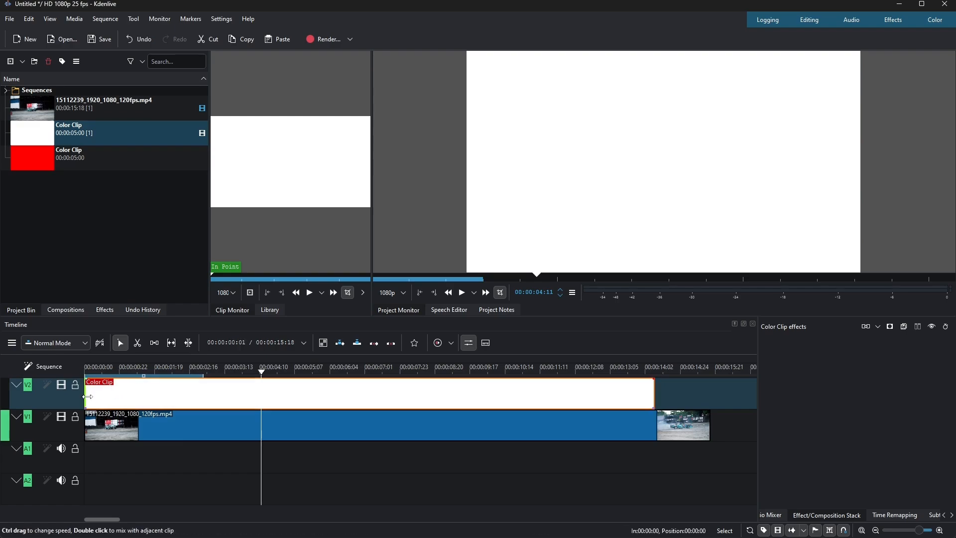
pyautogui.moveTo(87, 394)
pyautogui.mouseDown()
pyautogui.moveTo(131, 393)
pyautogui.moveTo(85, 394)
pyautogui.mouseUp()
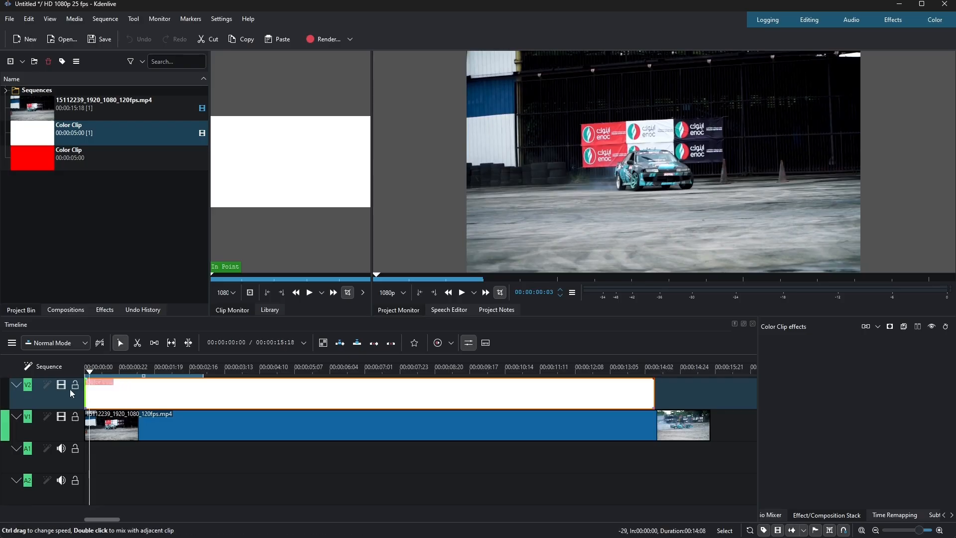
pyautogui.moveTo(651, 369); pyautogui.dragTo(46, 368)
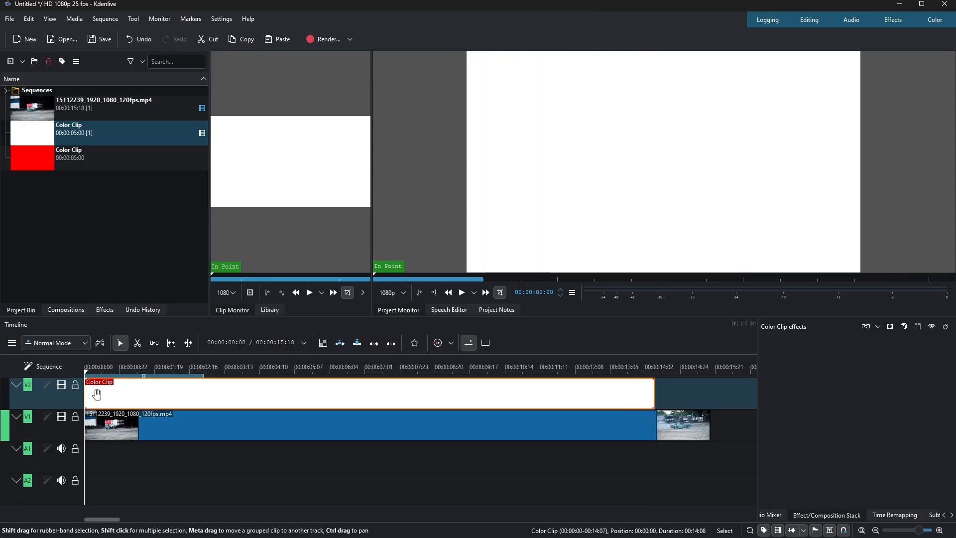
# Search the effects for "crop" and apply Crop, Scale, and Tilt to the white clip on V2
pyautogui.click(102, 310)
pyautogui.click(105, 79)
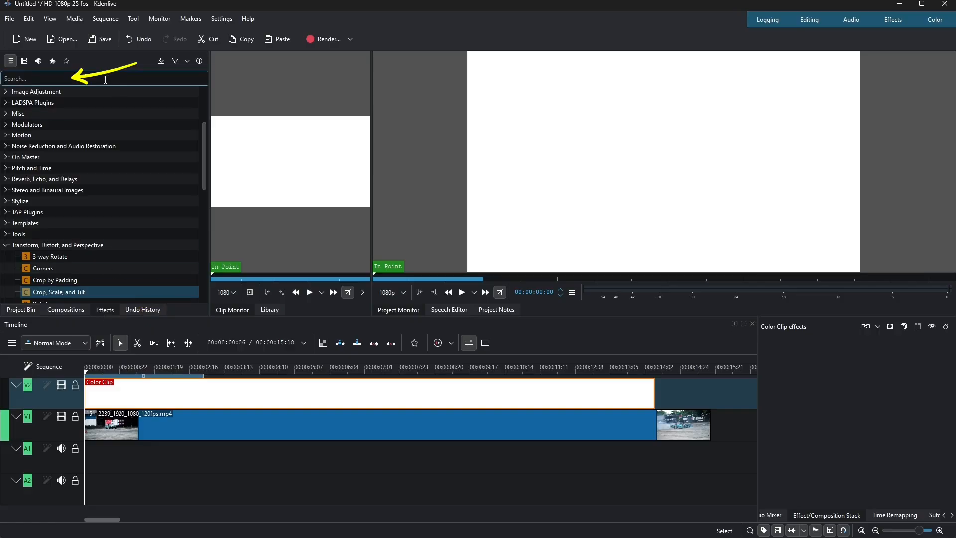
pyautogui.write('crop')
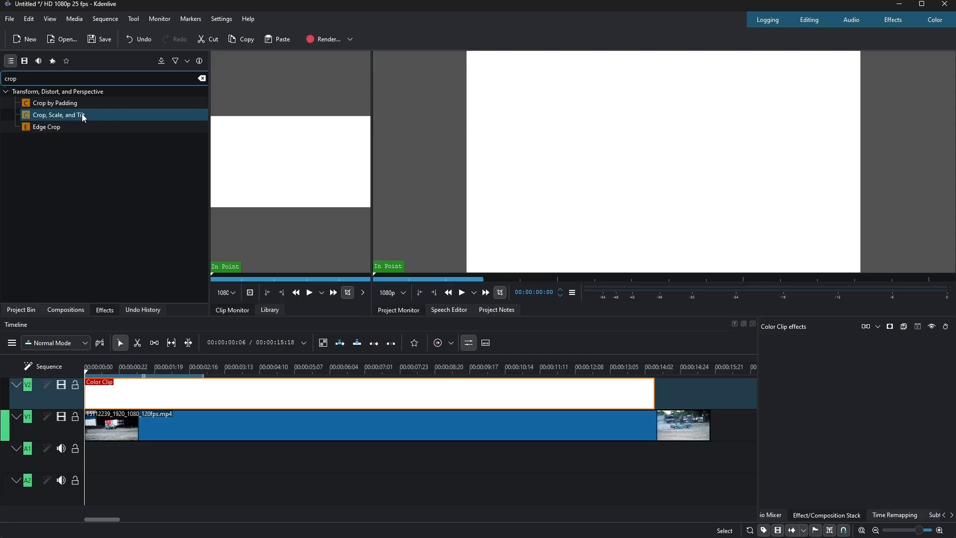
pyautogui.moveTo(84, 118)
pyautogui.mouseDown()
pyautogui.moveTo(78, 215)
pyautogui.moveTo(132, 391)
pyautogui.moveTo(145, 397)
pyautogui.mouseUp()
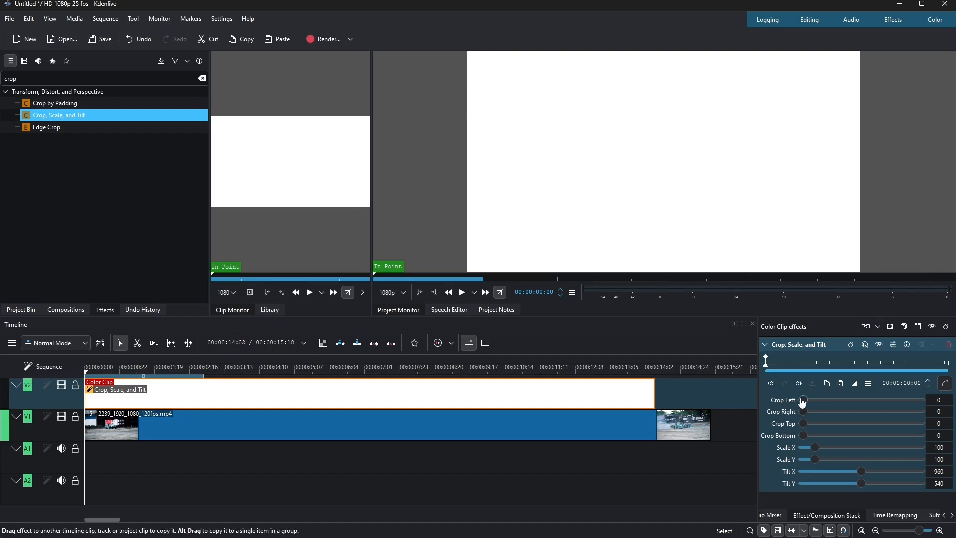
# Set both Crop Left and Crop Right of the white clip to 160
pyautogui.moveTo(806, 402); pyautogui.dragTo(811, 404)
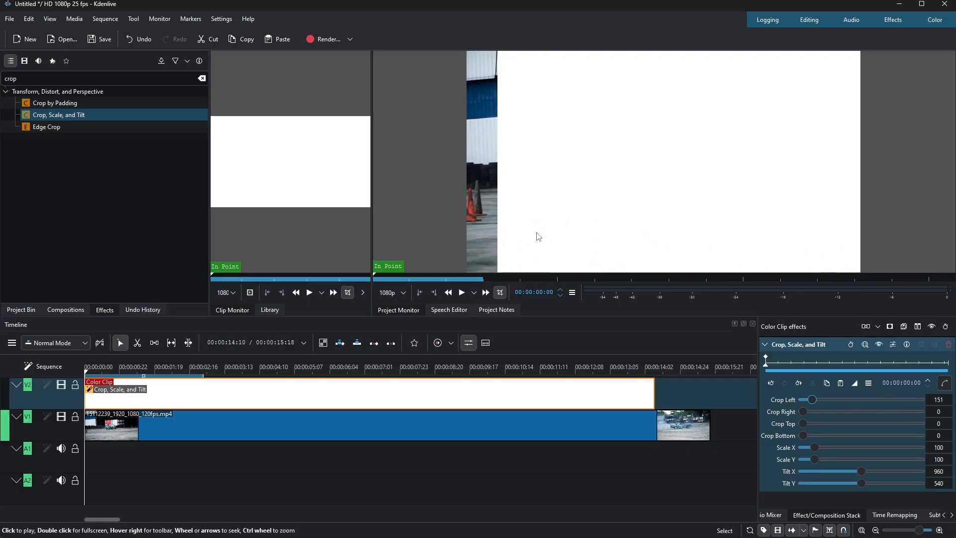
pyautogui.click(938, 399)
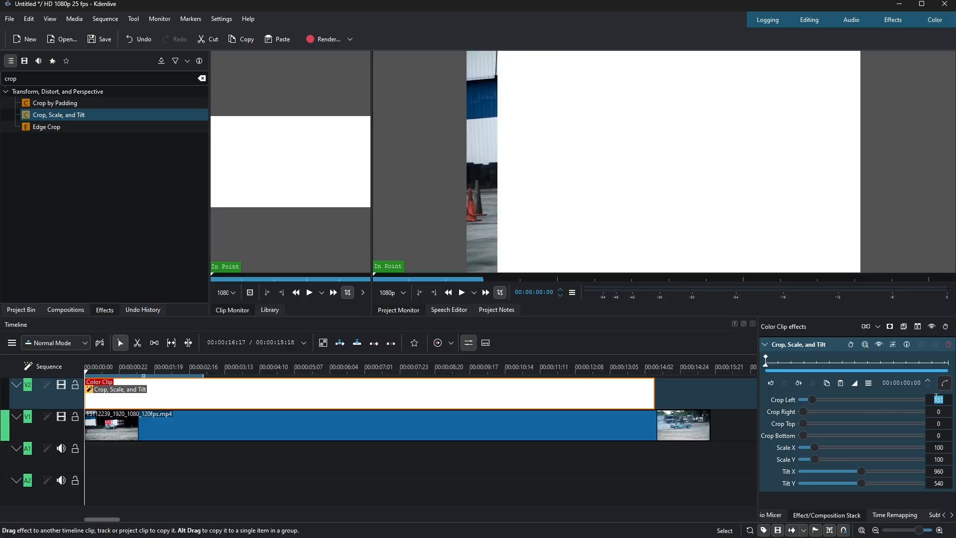
pyautogui.write('160')
pyautogui.press('Return')
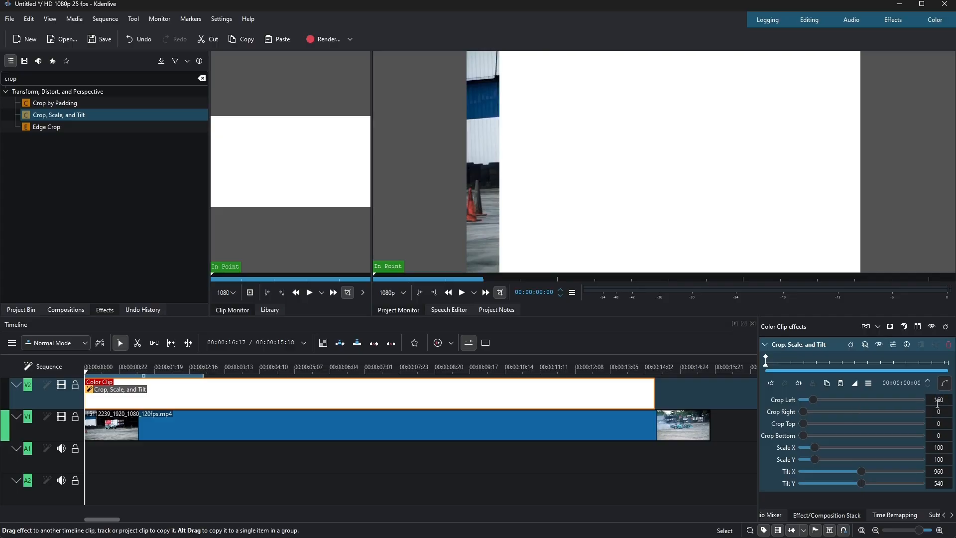
pyautogui.click(938, 411)
pyautogui.write('160')
pyautogui.press('Return')
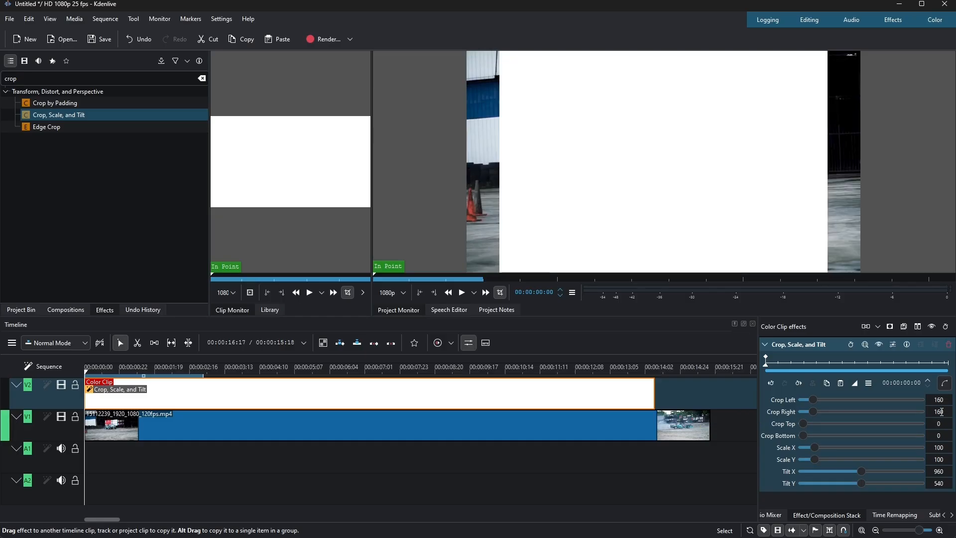
# Set the white clip's Crop Top to 890 and Crop Bottom to 136 to form a thin bar
pyautogui.moveTo(801, 431); pyautogui.dragTo(905, 431)
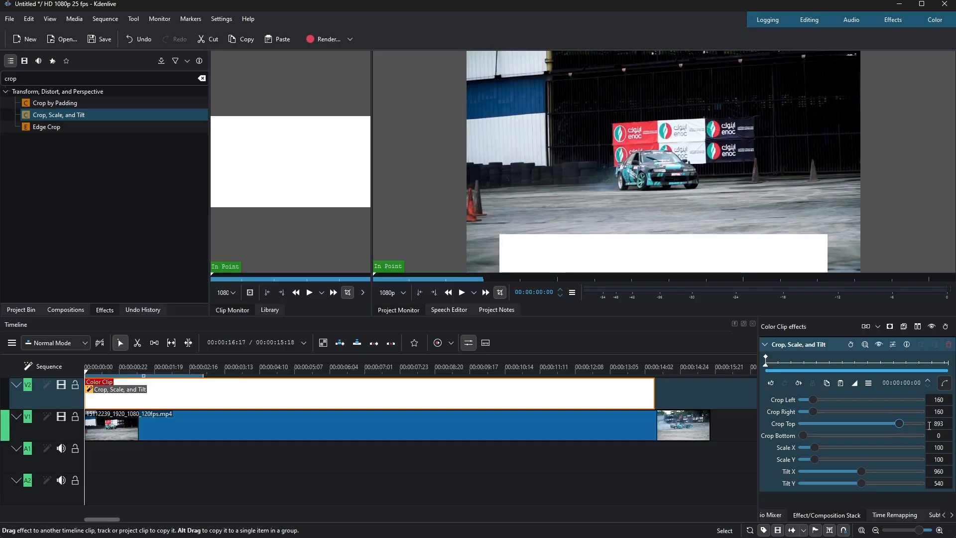
pyautogui.click(939, 424)
pyautogui.write('890')
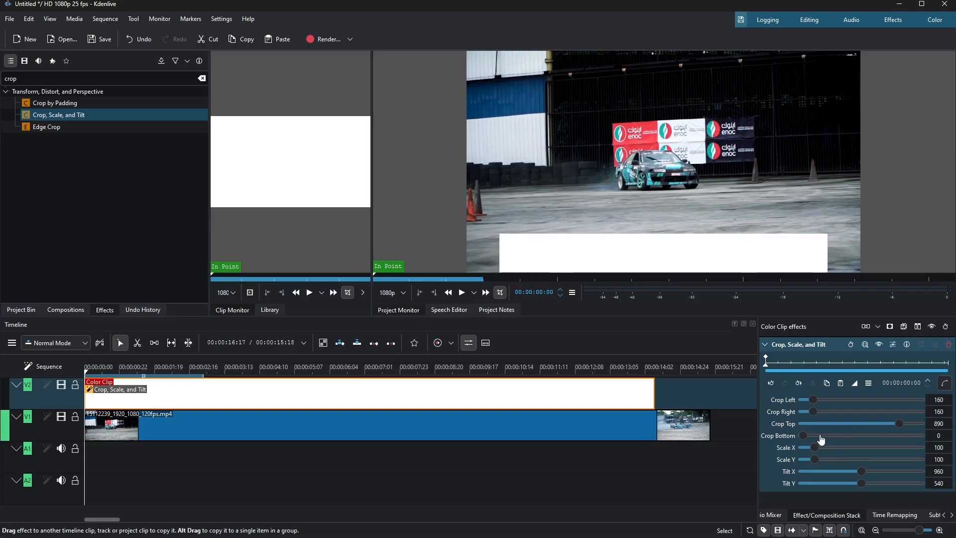
pyautogui.moveTo(802, 436); pyautogui.dragTo(817, 443)
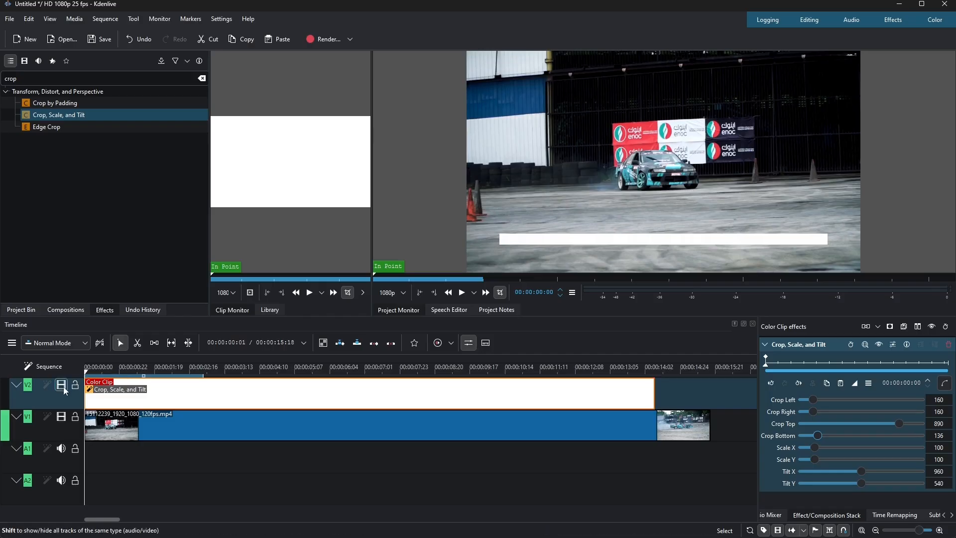
# Insert one new video track above V2
pyautogui.rightClick(39, 390)
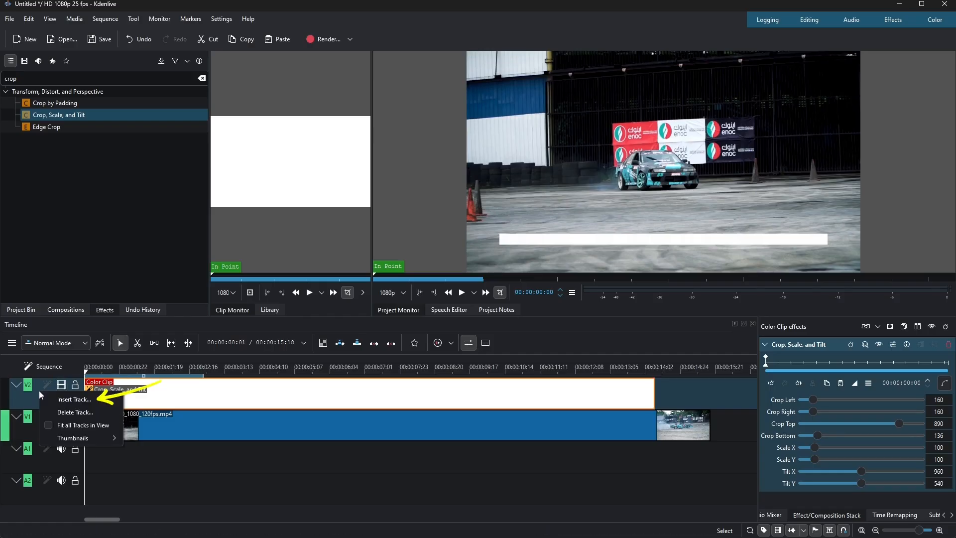
pyautogui.click(75, 399)
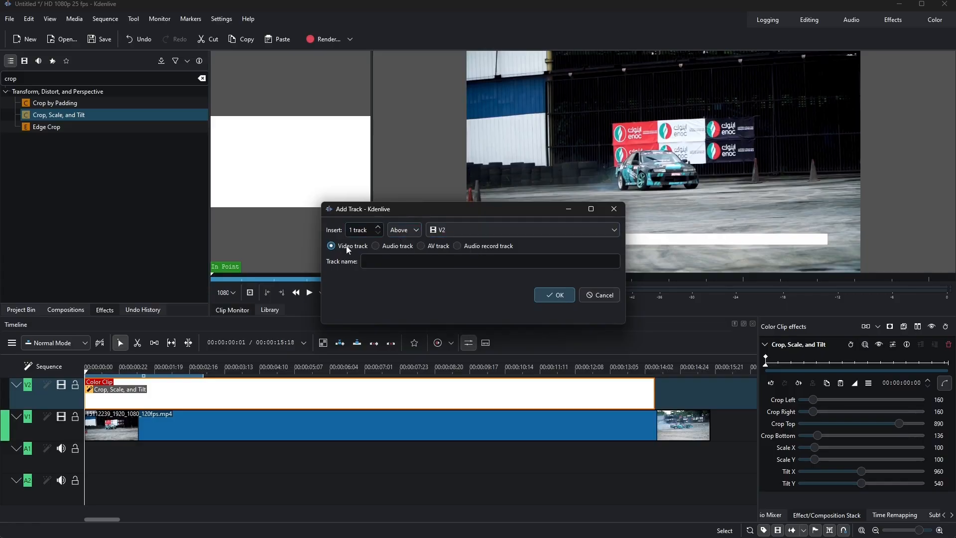
pyautogui.click(556, 297)
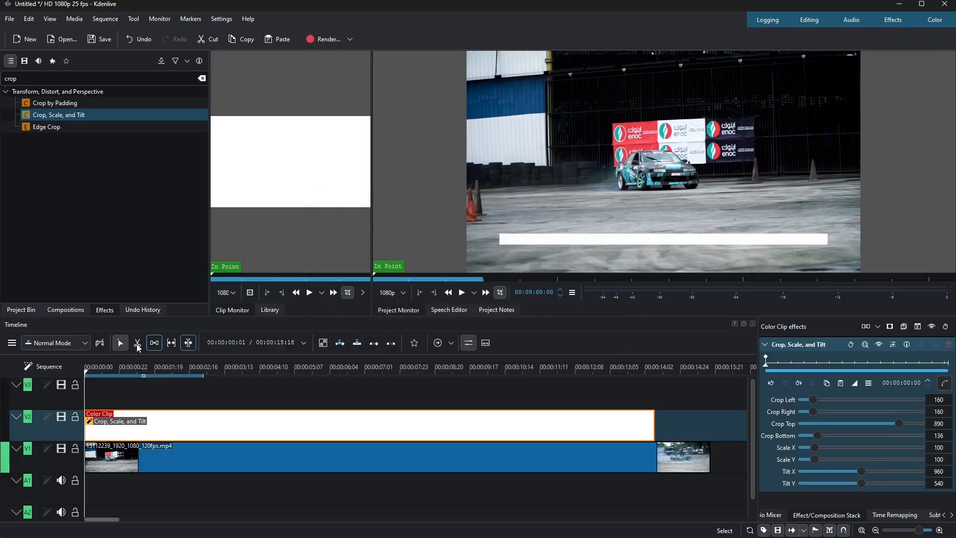
# Place the red color clip at the start of track V3 and extend it to the end of the white clip
pyautogui.click(21, 311)
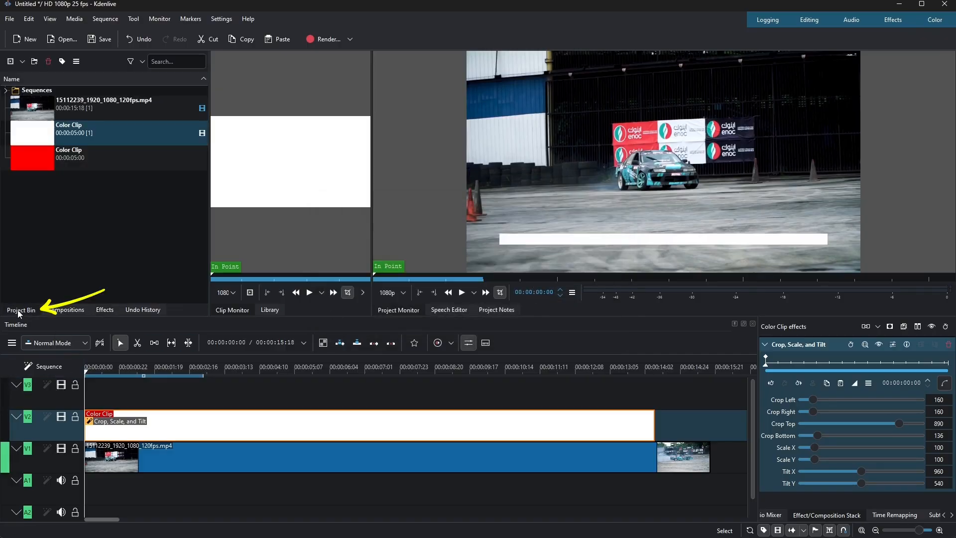
pyautogui.click(45, 164)
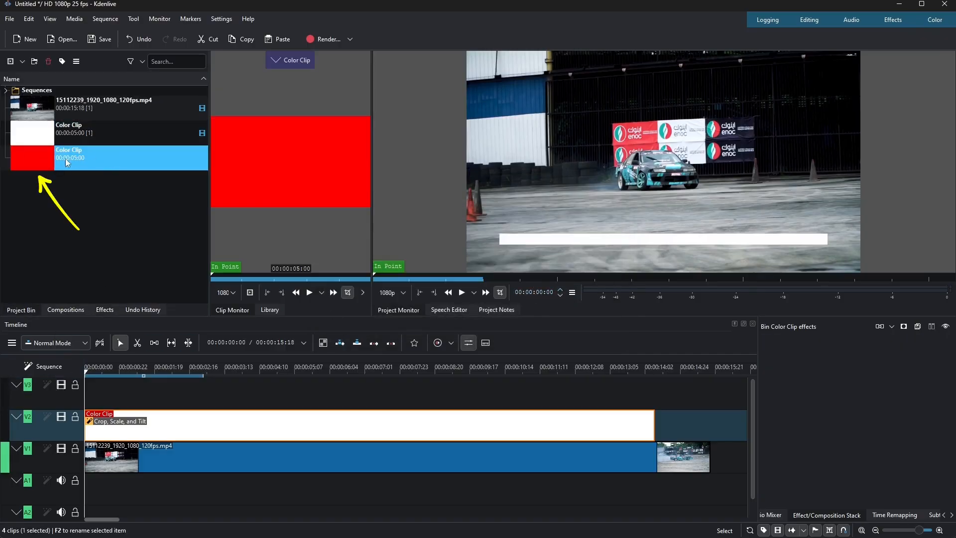
pyautogui.moveTo(41, 155); pyautogui.dragTo(108, 390)
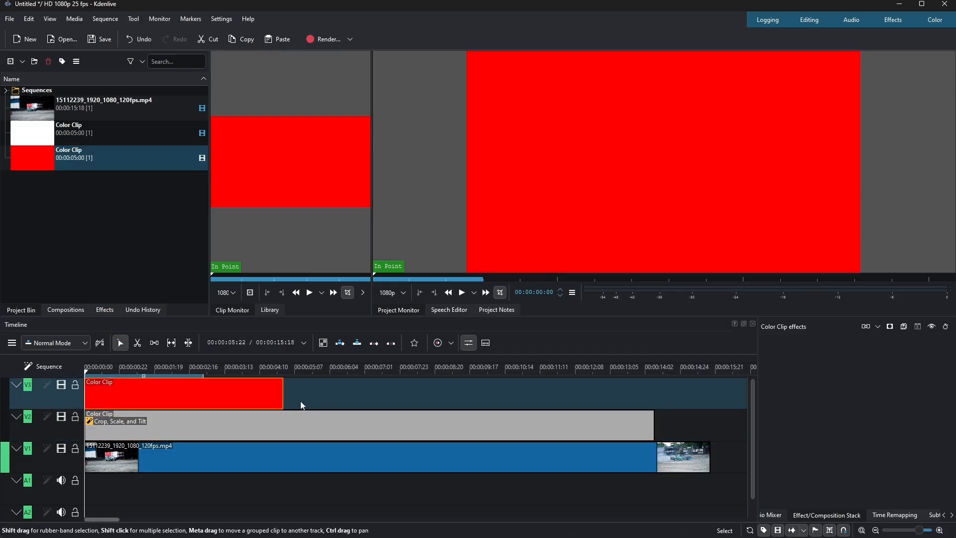
pyautogui.moveTo(283, 393); pyautogui.dragTo(655, 409)
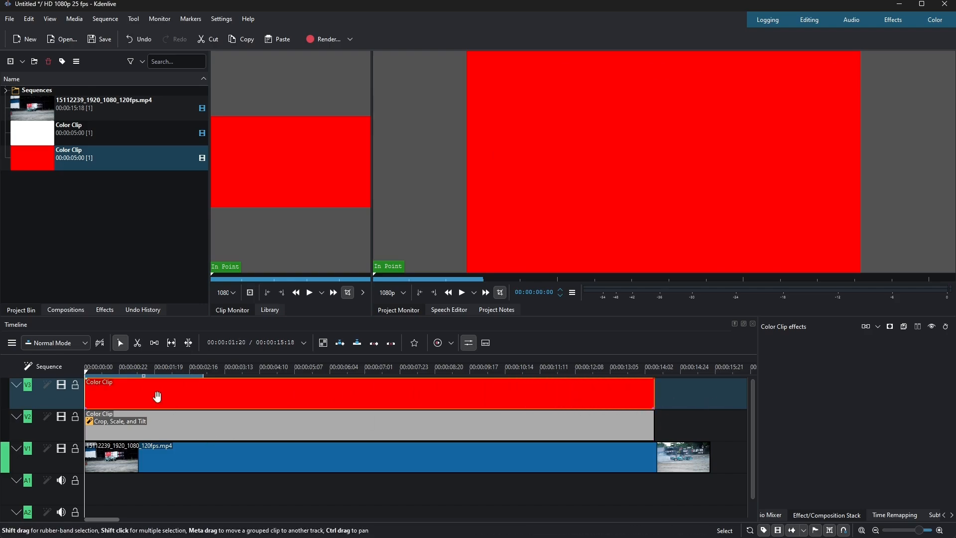
# Apply Crop, Scale, and Tilt to the red clip and copy the white clip's crops: left 160, right 160, top 890, bottom 136
pyautogui.click(105, 312)
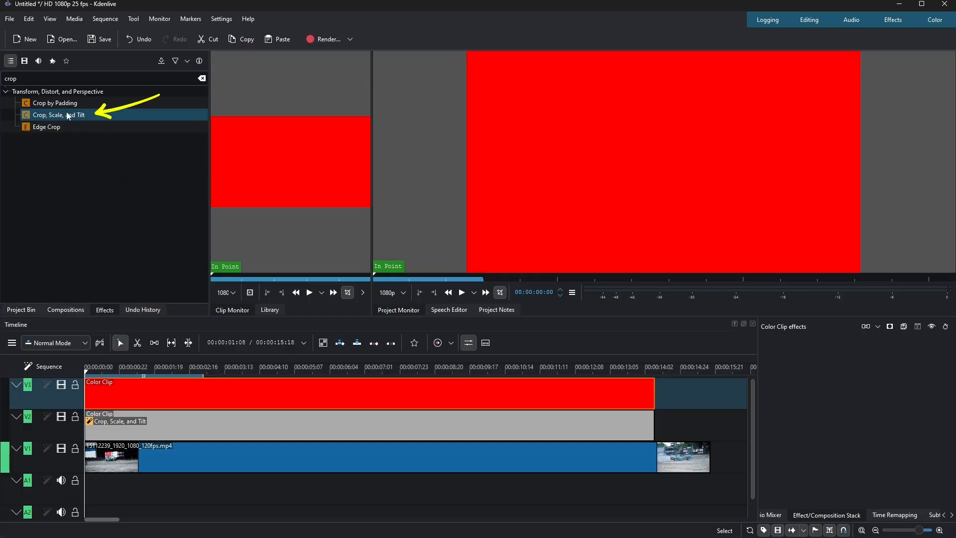
pyautogui.moveTo(81, 116); pyautogui.dragTo(147, 395)
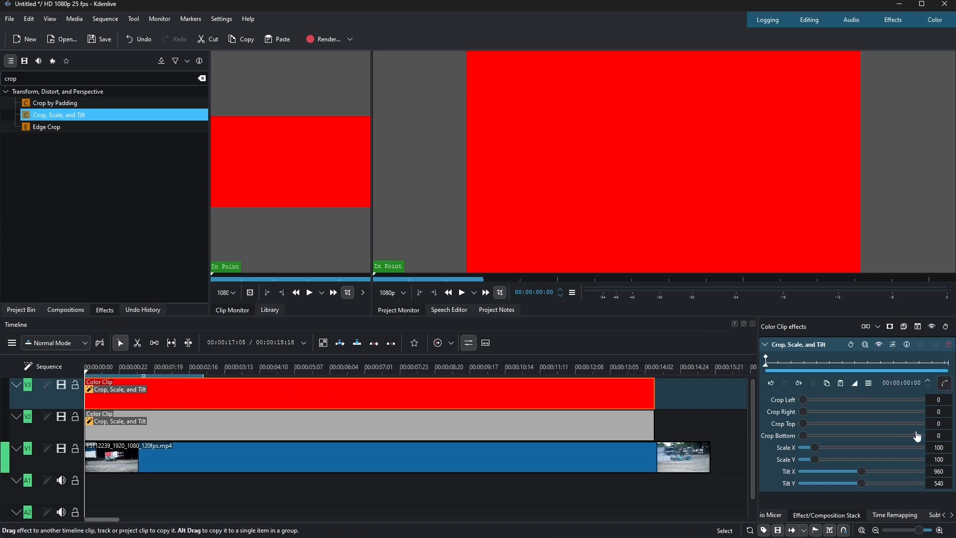
pyautogui.click(548, 420)
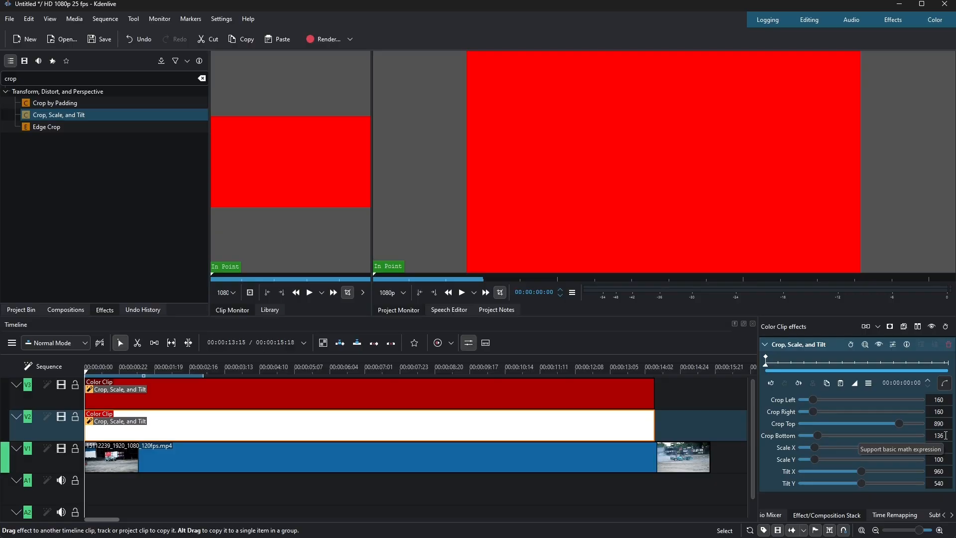
pyautogui.click(609, 394)
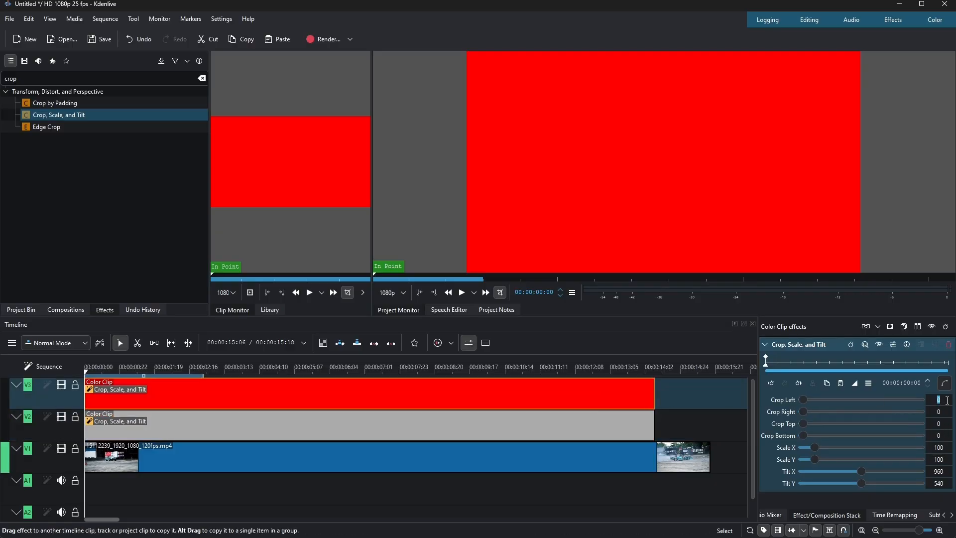
pyautogui.write('160')
pyautogui.click(941, 413)
pyautogui.write('16')
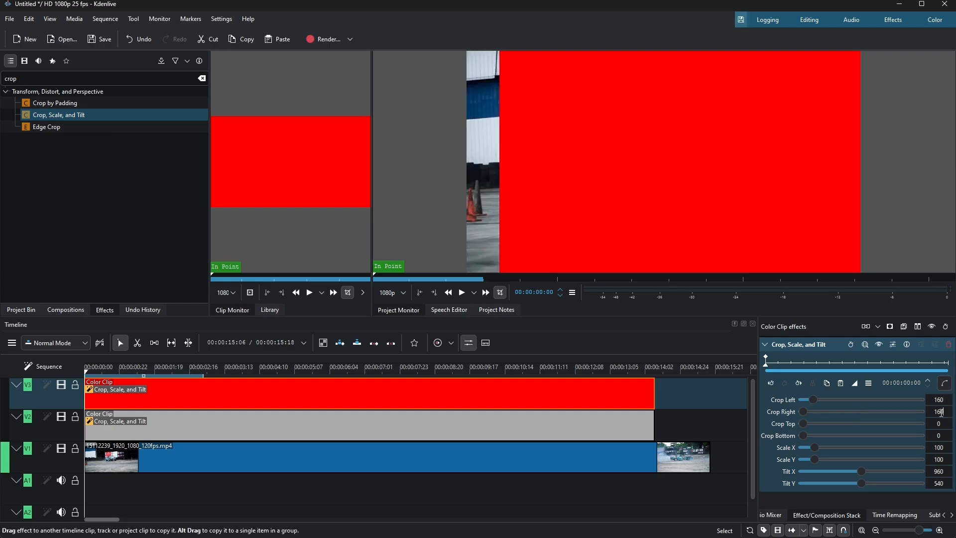
pyautogui.click(946, 421)
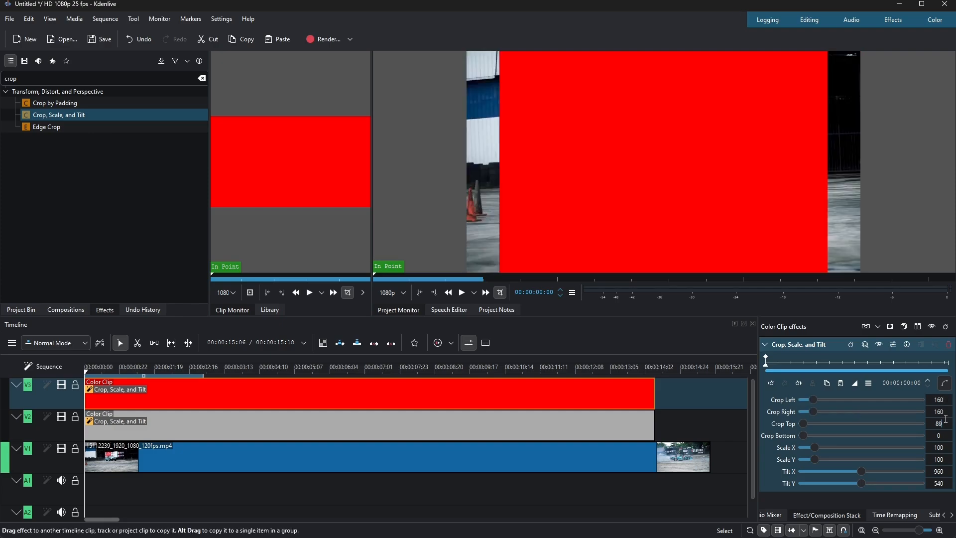
pyautogui.click(938, 437)
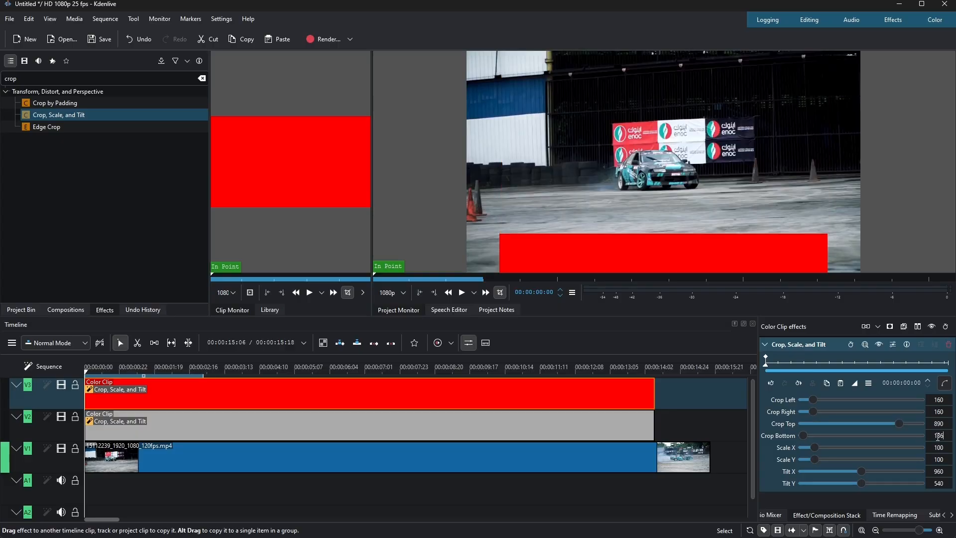
pyautogui.press('Return')
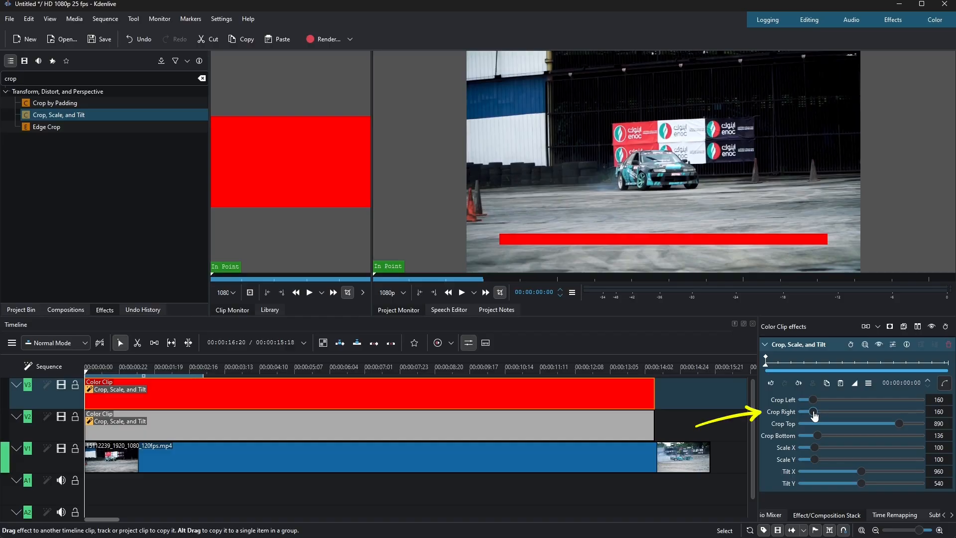
# Set the red clip's Crop Right to 1762 at the first frame, emptying the red bar
pyautogui.moveTo(814, 415); pyautogui.dragTo(915, 409)
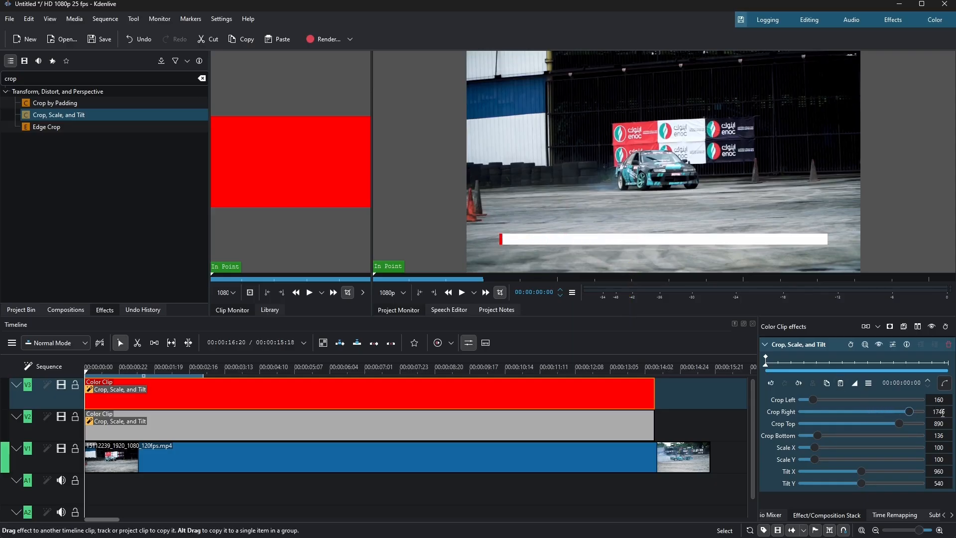
pyautogui.scroll(4, 943, 413)
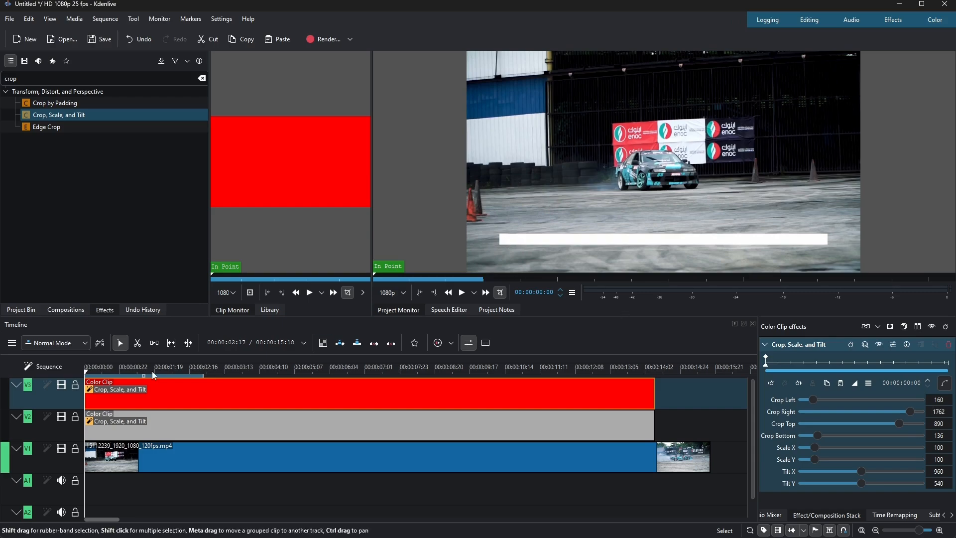
# Add a keyframe at the red clip's last frame, 00:00:14:07, and set Crop Right to 158 there
pyautogui.click(512, 369)
pyautogui.moveTo(536, 376); pyautogui.dragTo(653, 377)
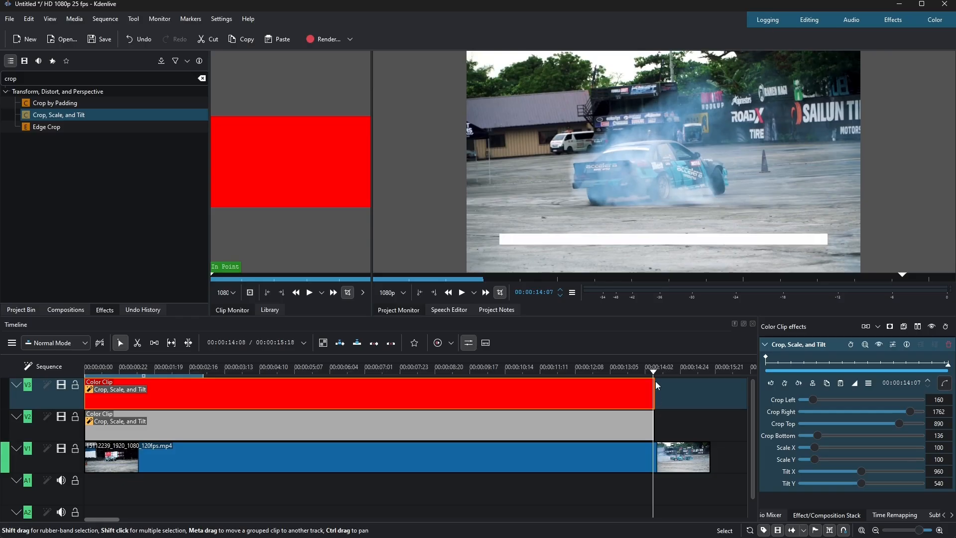
pyautogui.click(786, 384)
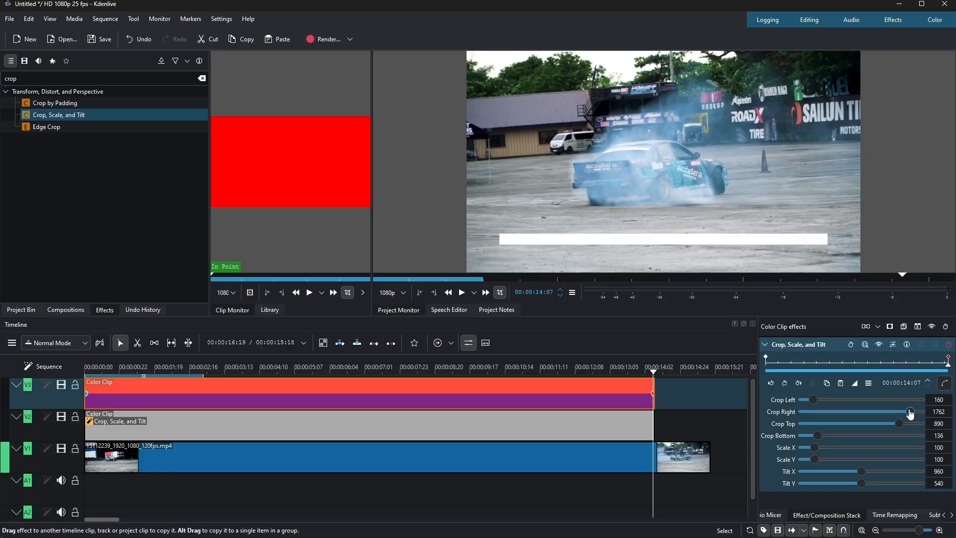
pyautogui.moveTo(910, 414); pyautogui.dragTo(810, 414)
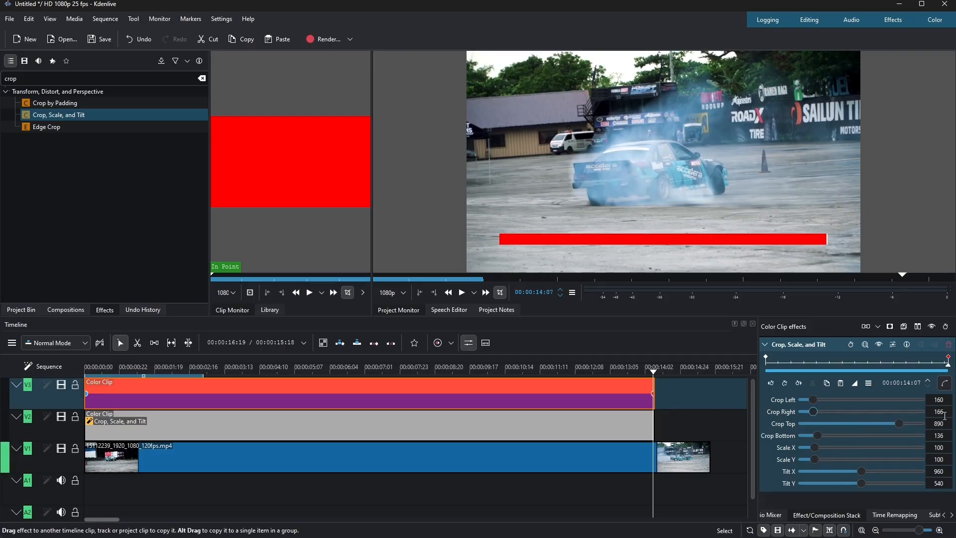
pyautogui.click(940, 411)
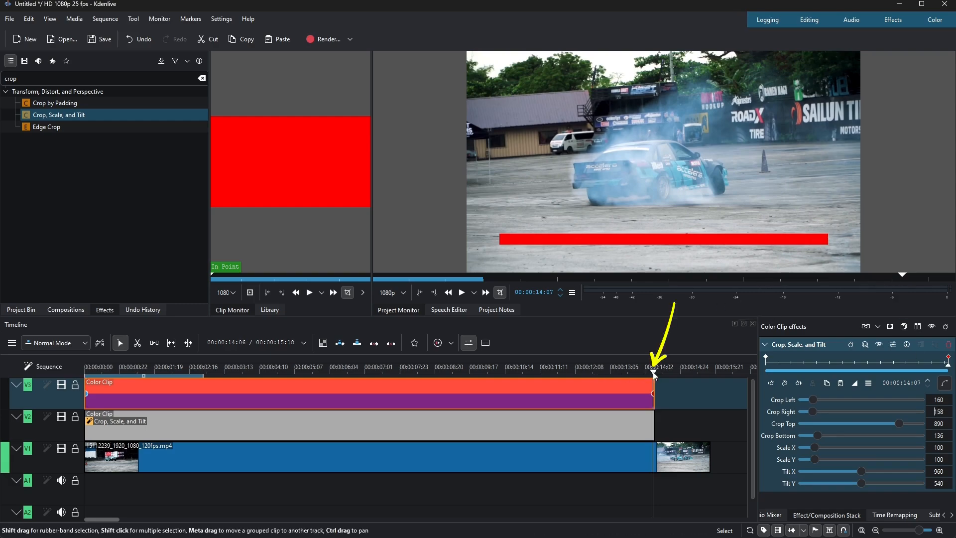
# Play the sequence from the start to check the progress bar animation
pyautogui.moveTo(654, 375); pyautogui.dragTo(82, 370)
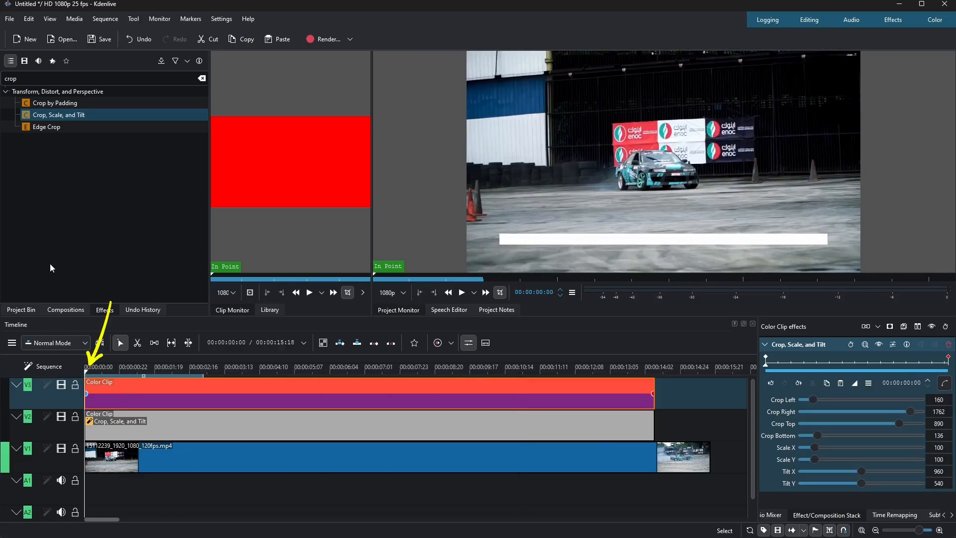
pyautogui.press('space')
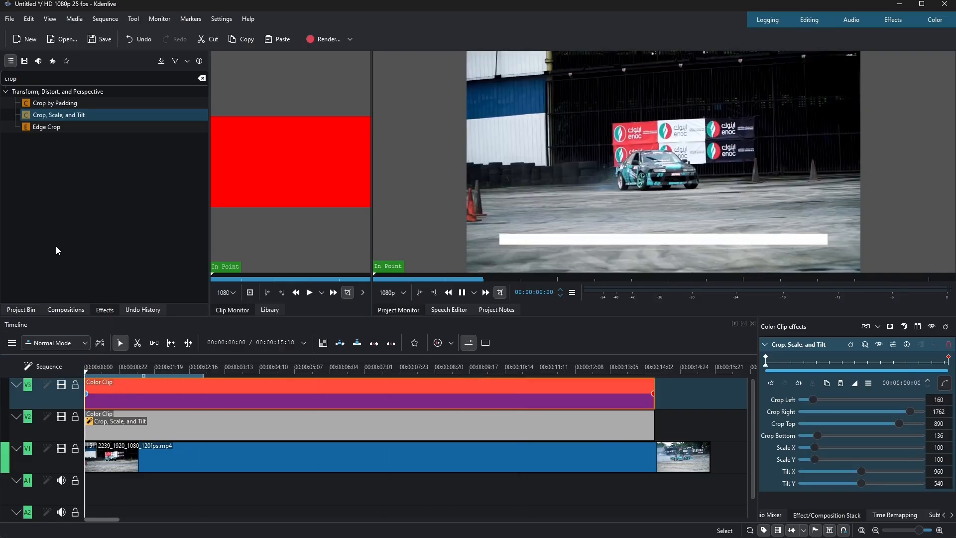